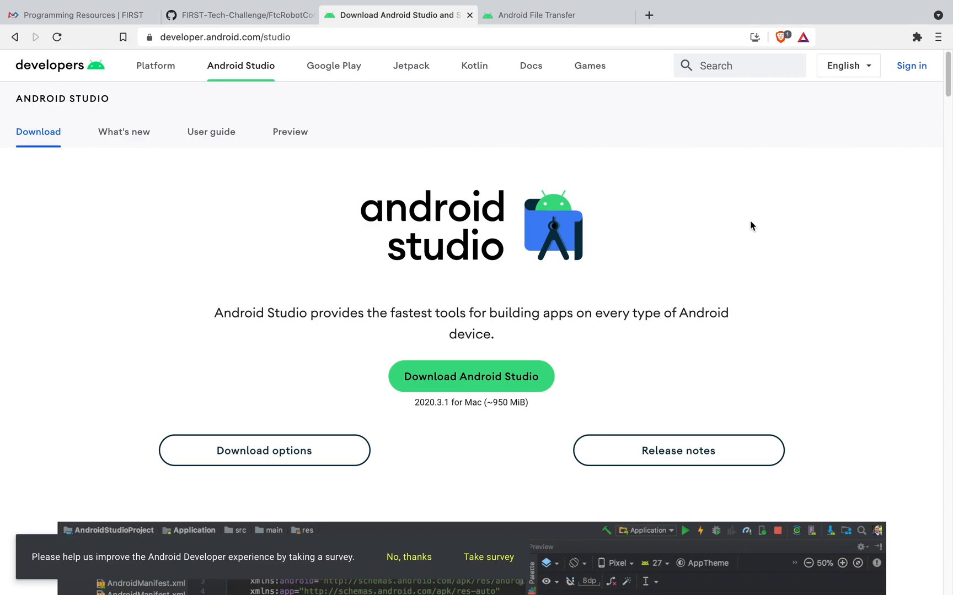
- Switch Brave to the Android File Transfer download page
click(532, 17)
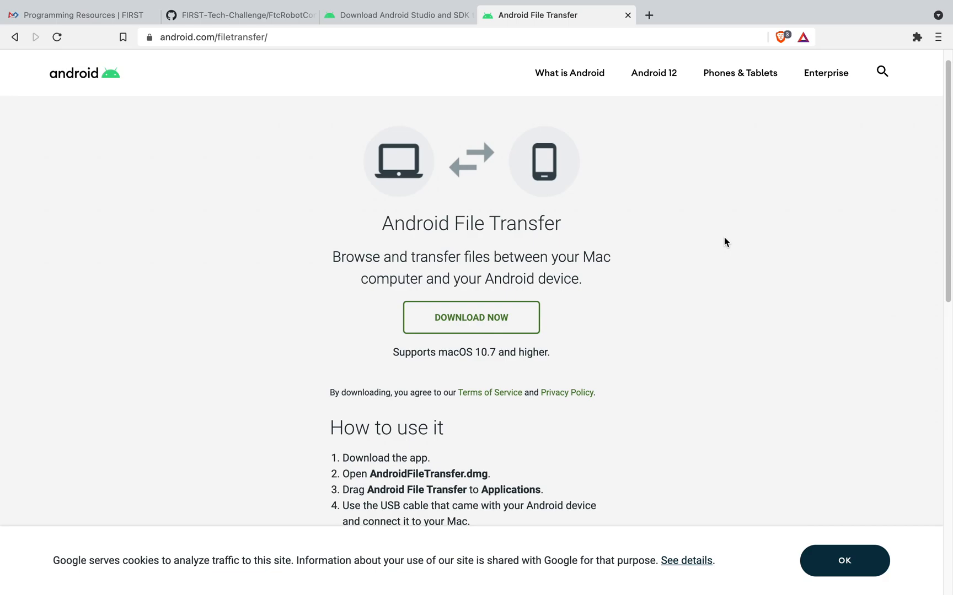
- Move to the Android Studio desktop and bring up the File > New options on the welcome screen
key(ctrl+Right)
key(ctrl+Right)
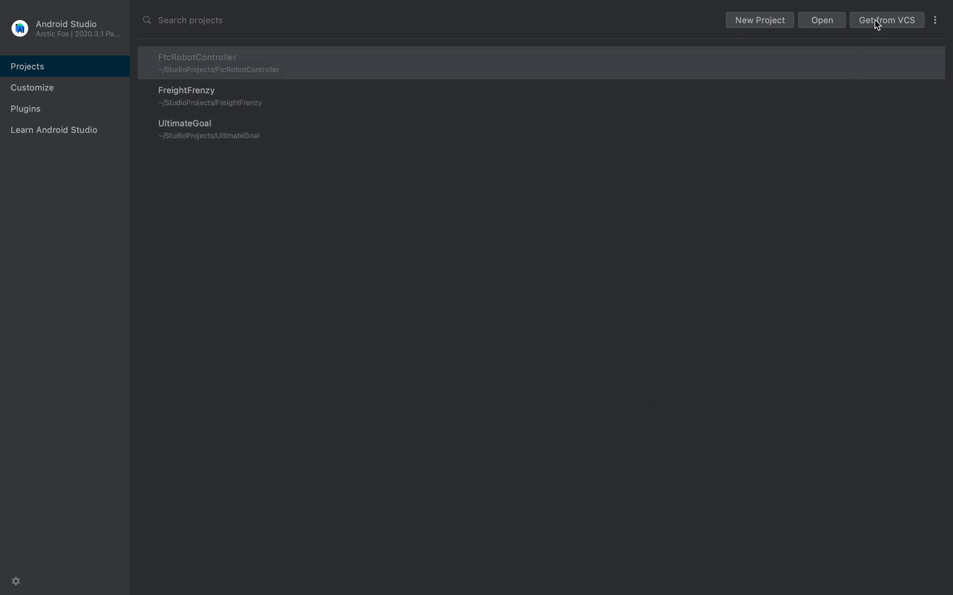
mouse_move(187, 3)
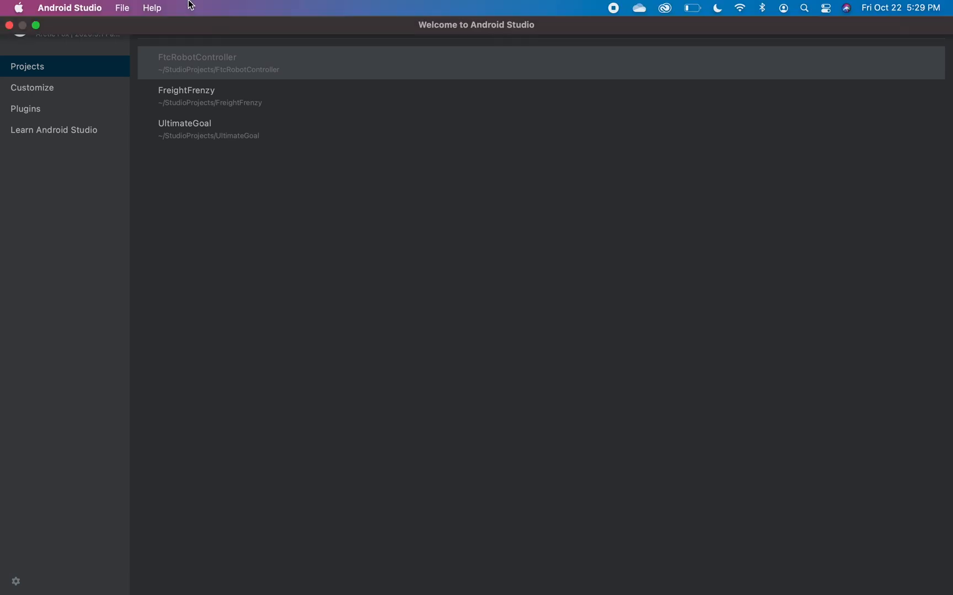
click(122, 7)
mouse_move(124, 27)
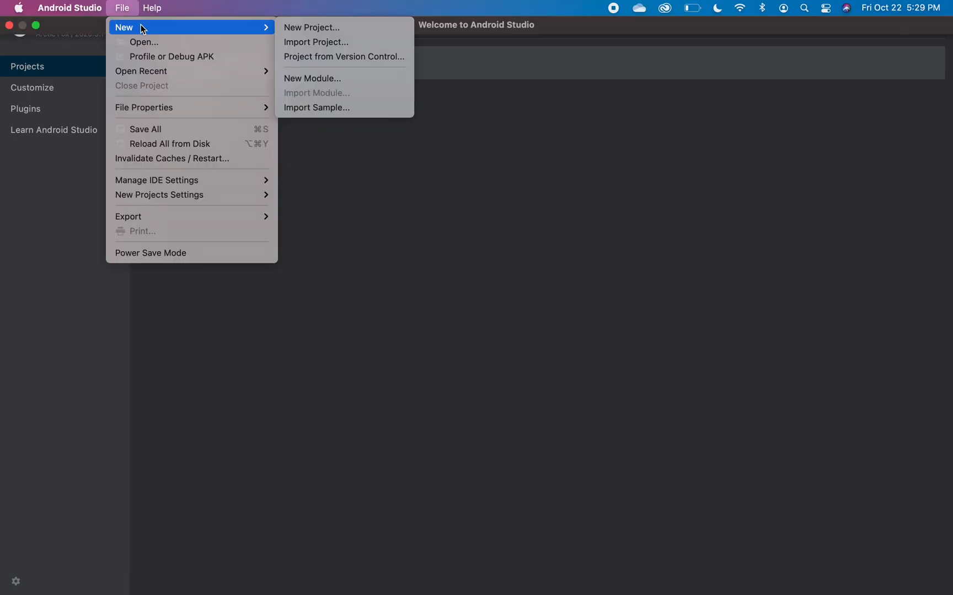
- Bring up the Get from Version Control clone dialog, then return to the FTC Programming Resources page
click(336, 57)
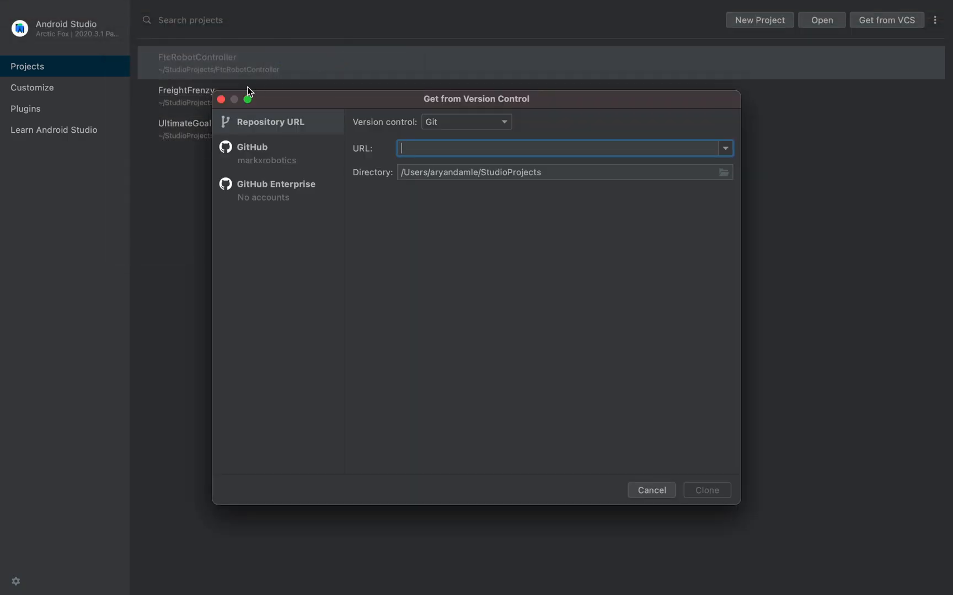
click(221, 99)
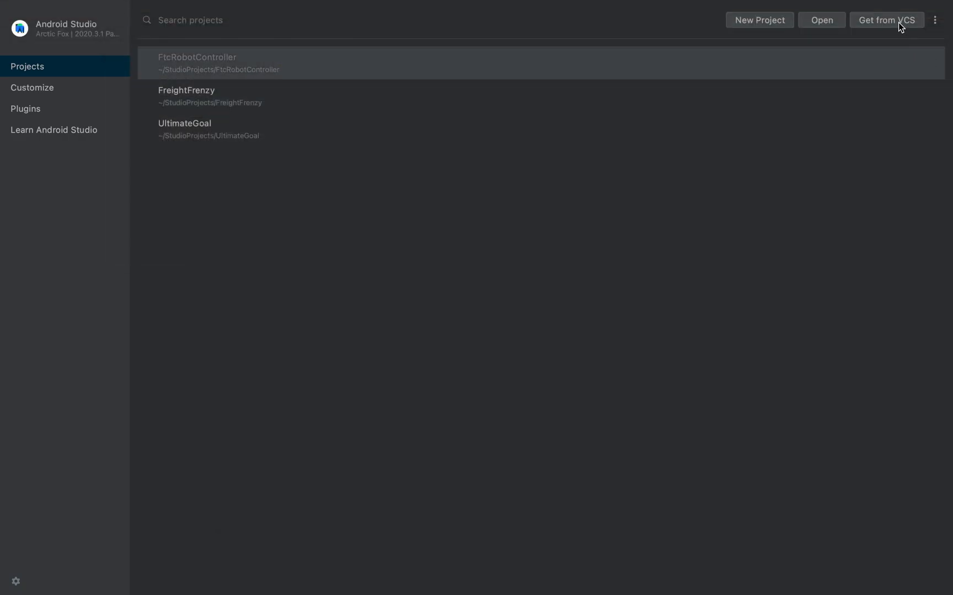
click(899, 27)
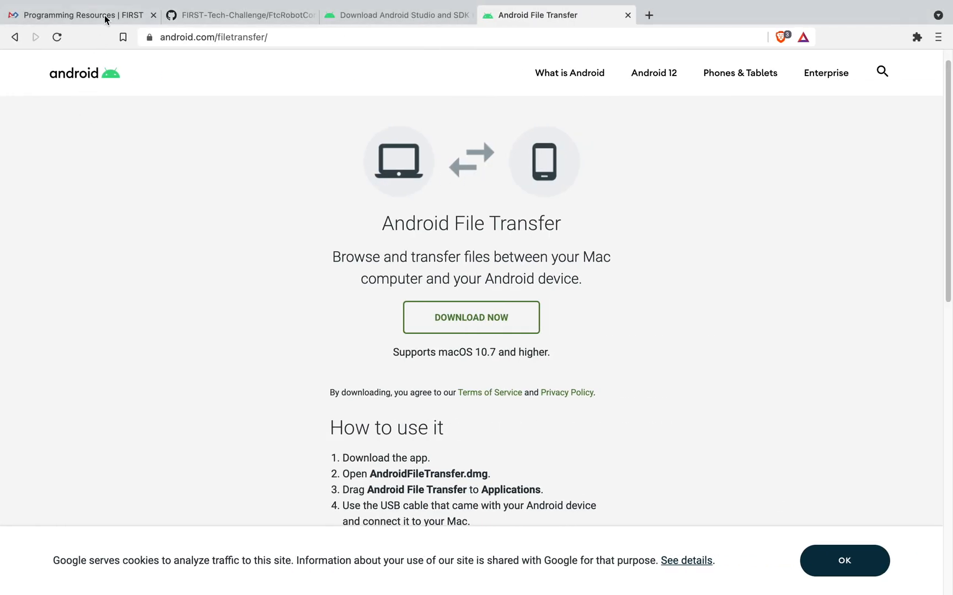
click(105, 16)
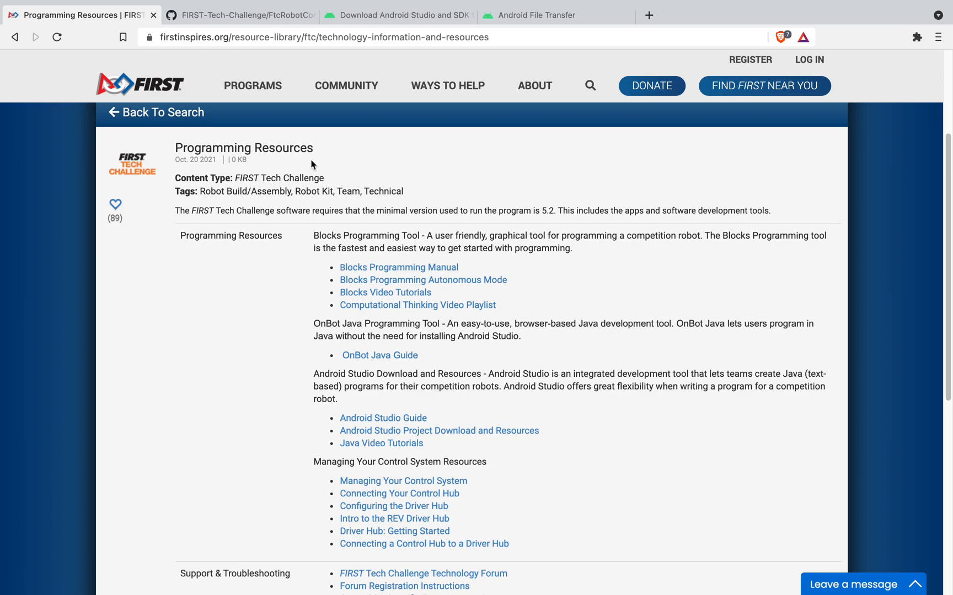
- Copy the FtcRobotController repository's HTTPS clone URL from GitHub's Code menu
click(256, 16)
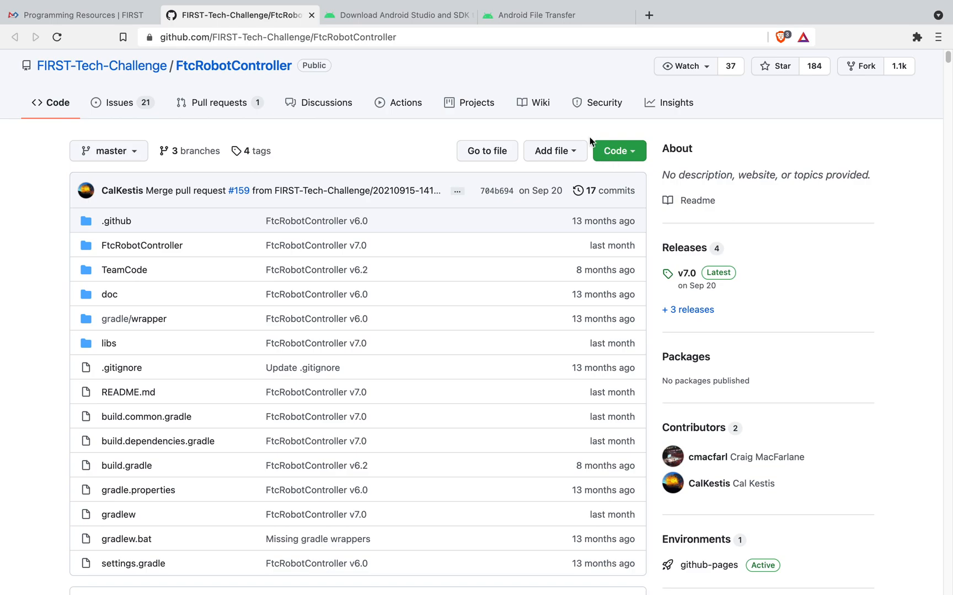
click(627, 150)
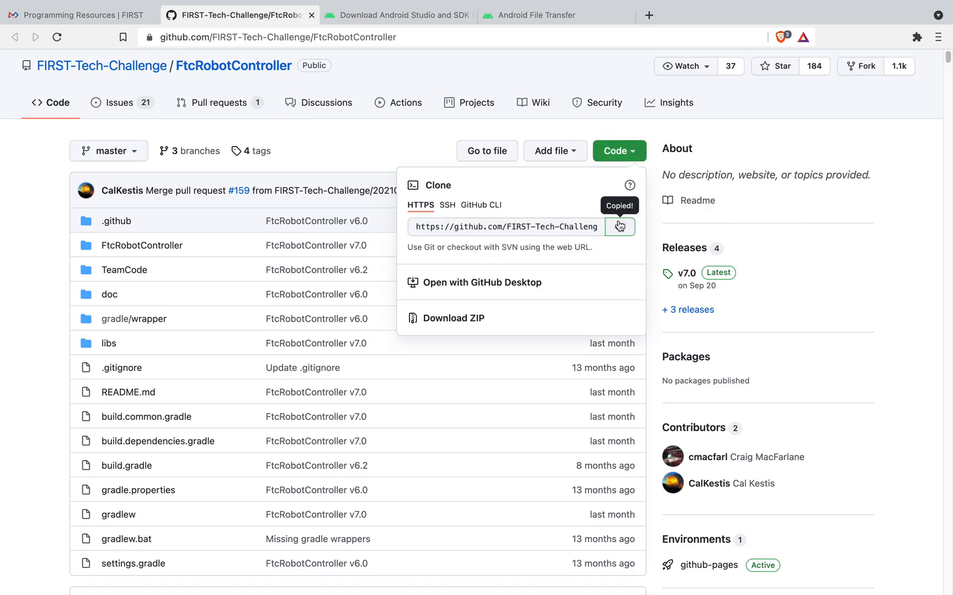
click(619, 227)
click(381, 143)
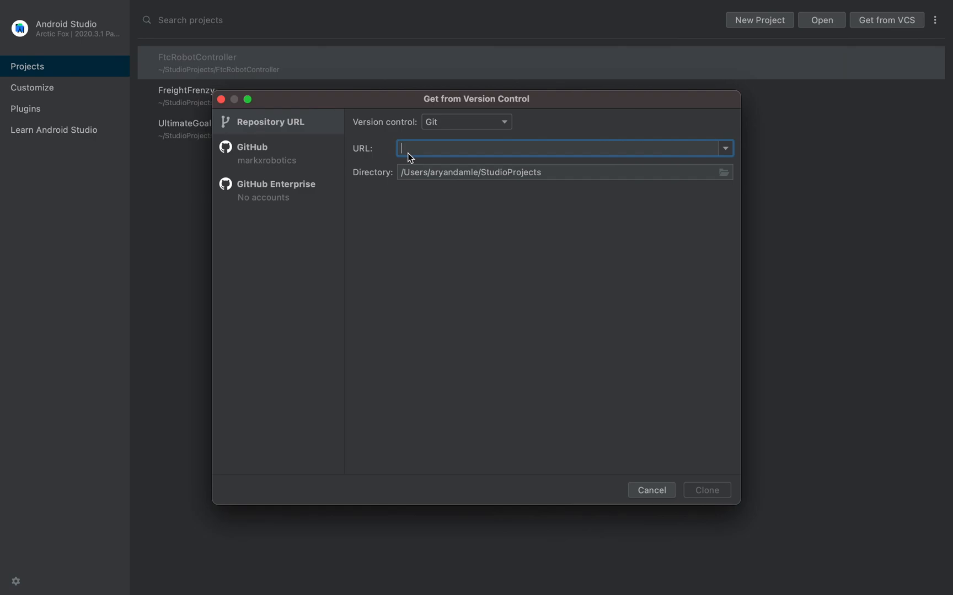
- Paste the FtcRobotController.git URL and clone it into a new project, dismissing the configuration notification
click(409, 153)
key(super+v)
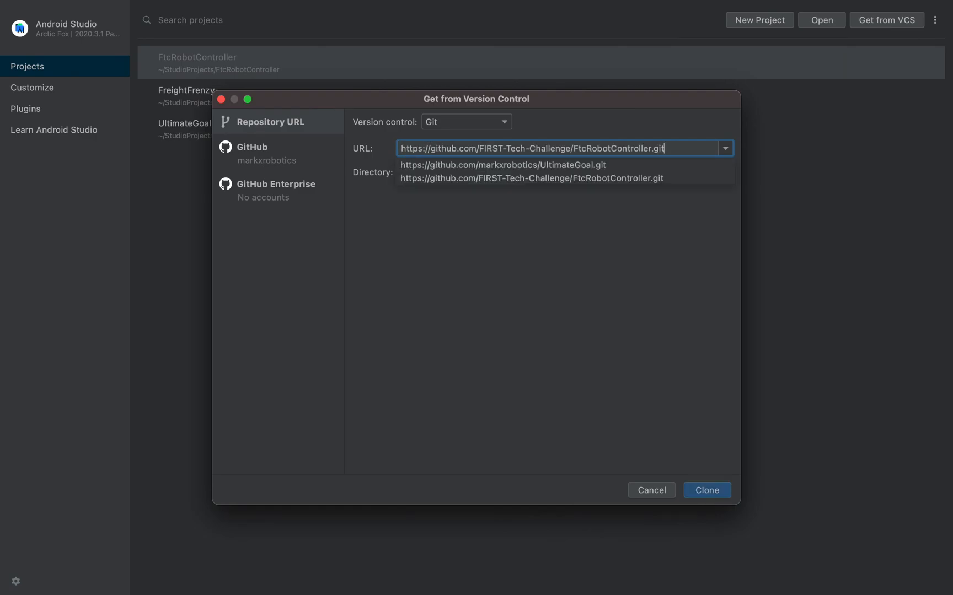
click(426, 178)
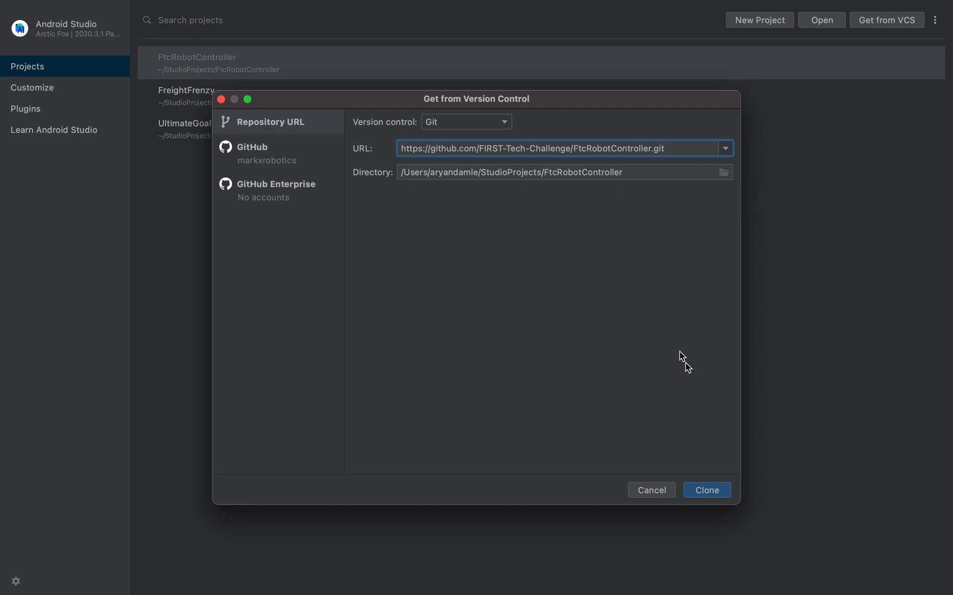
click(718, 493)
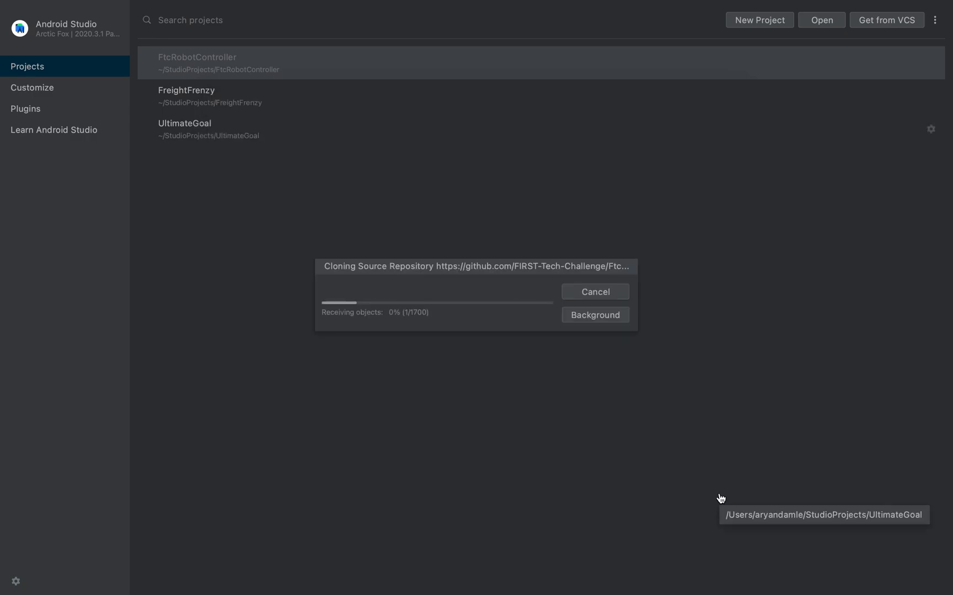
scroll(401, 367, down, 3)
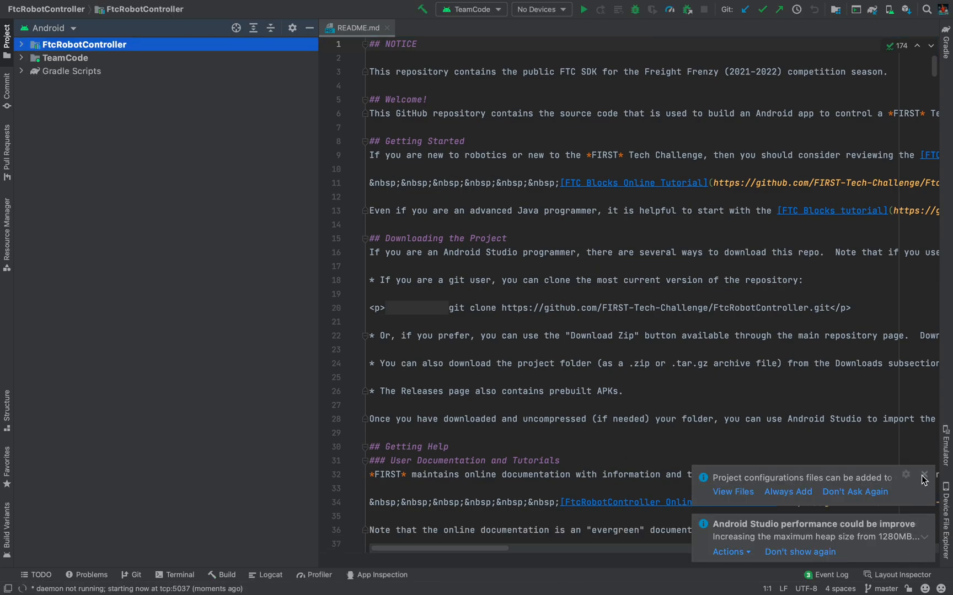
click(928, 479)
- Dismiss the performance notification and bring up the Tools menu with the SDK and device managers
click(928, 524)
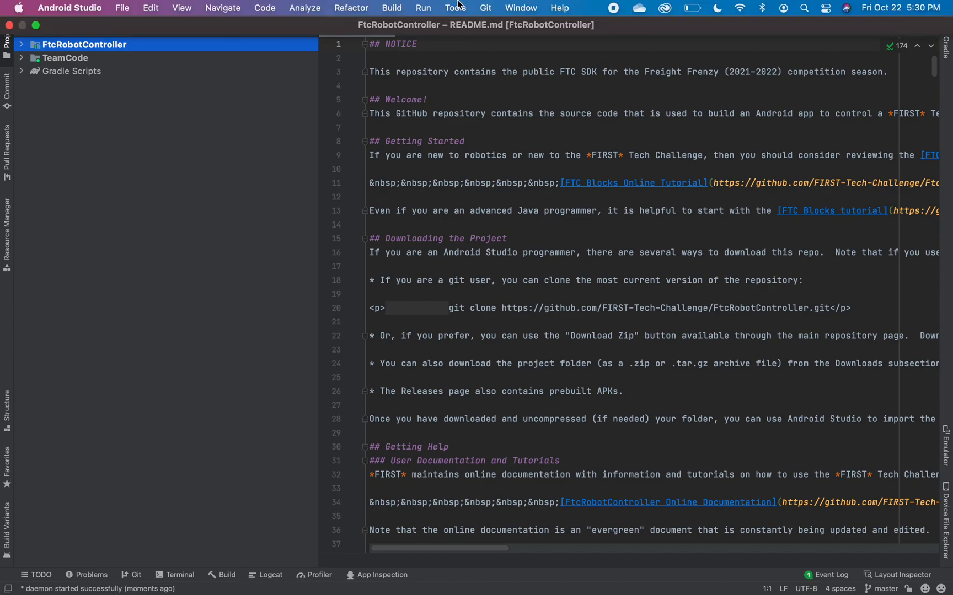
click(456, 7)
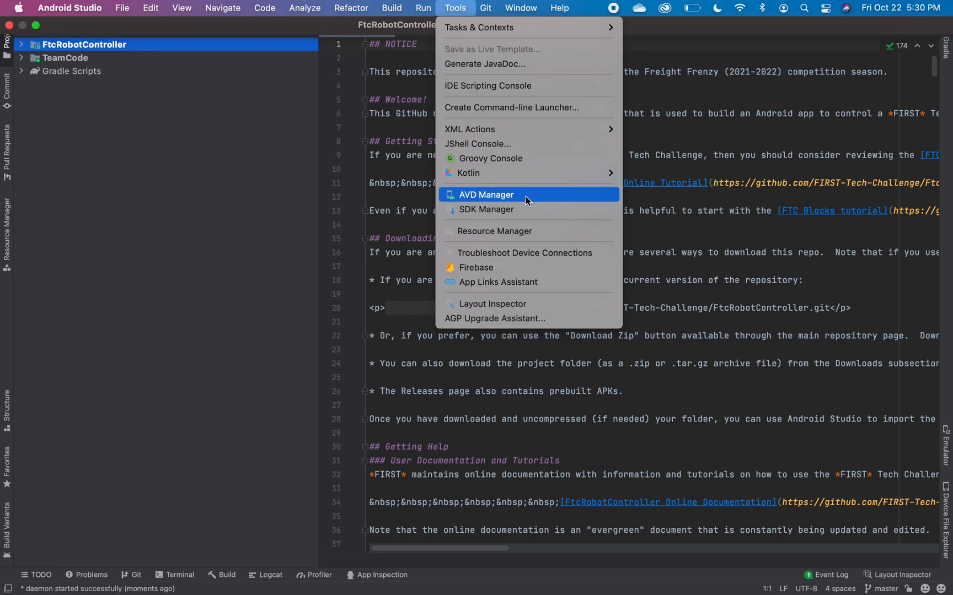
click(486, 209)
click(365, 235)
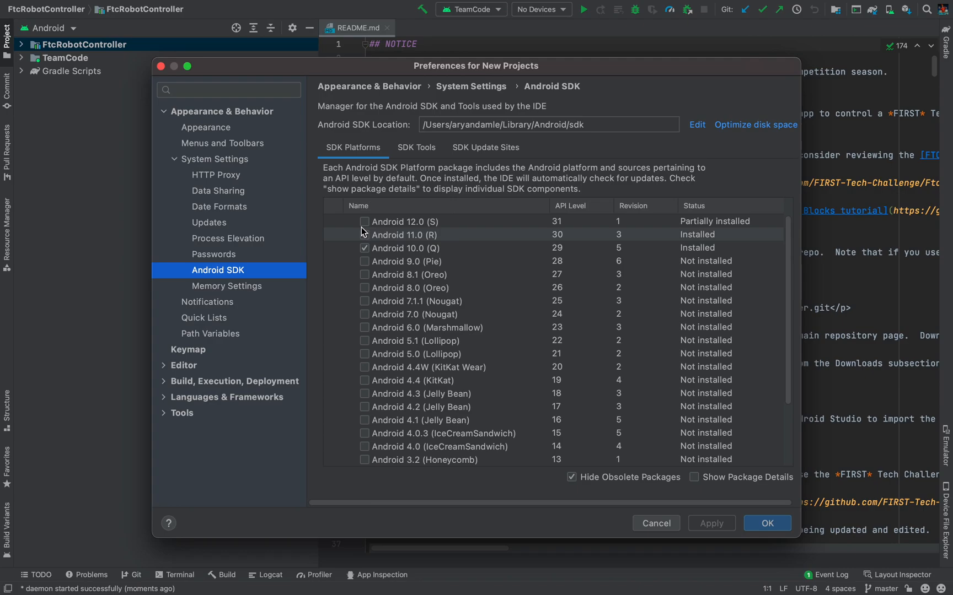
click(364, 233)
click(768, 524)
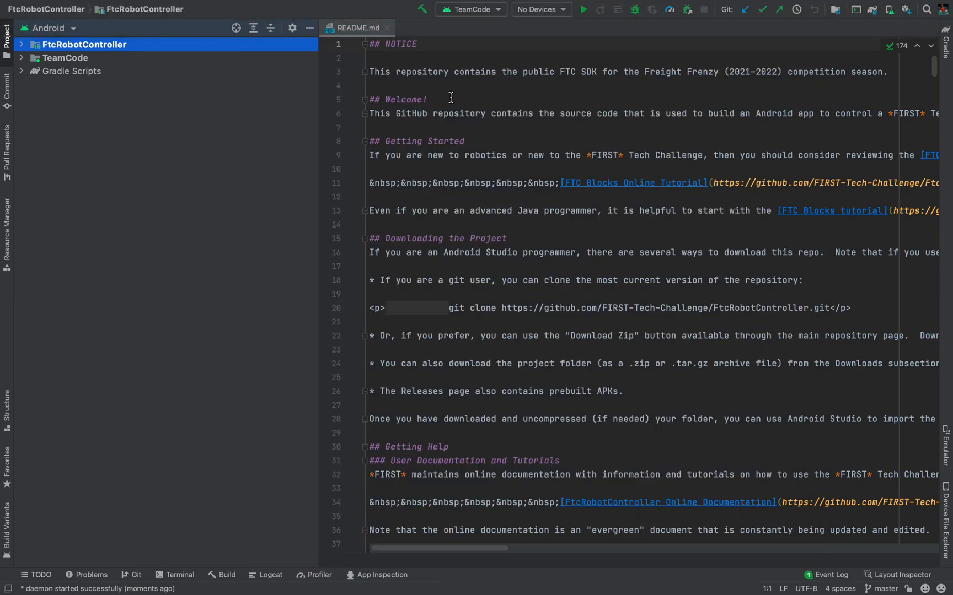
- Make the FtcRobotController project, confirm BUILD SUCCESSFUL in the Build Output, and check Android File Transfer
click(423, 10)
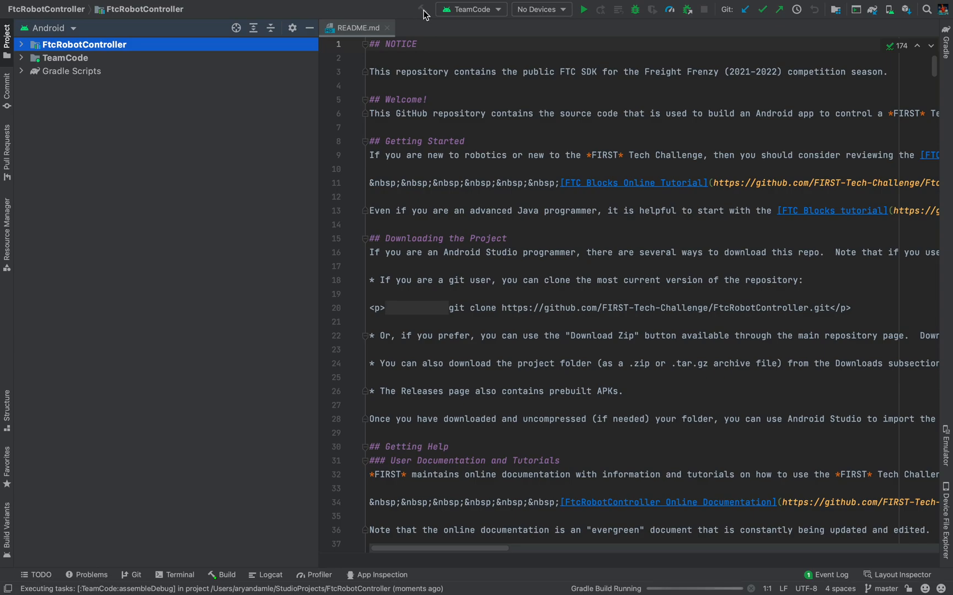
click(227, 575)
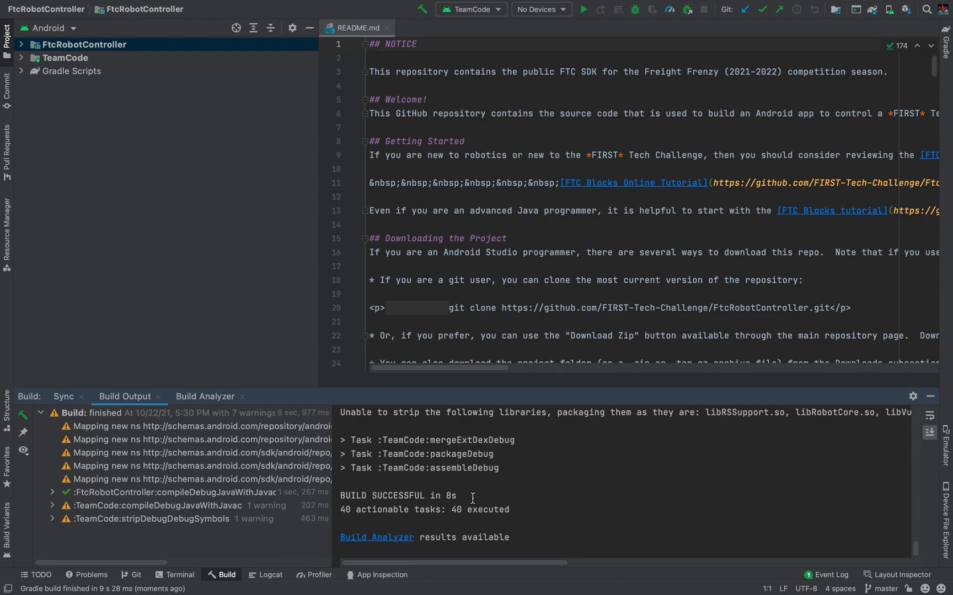
drag(457, 496, 344, 499)
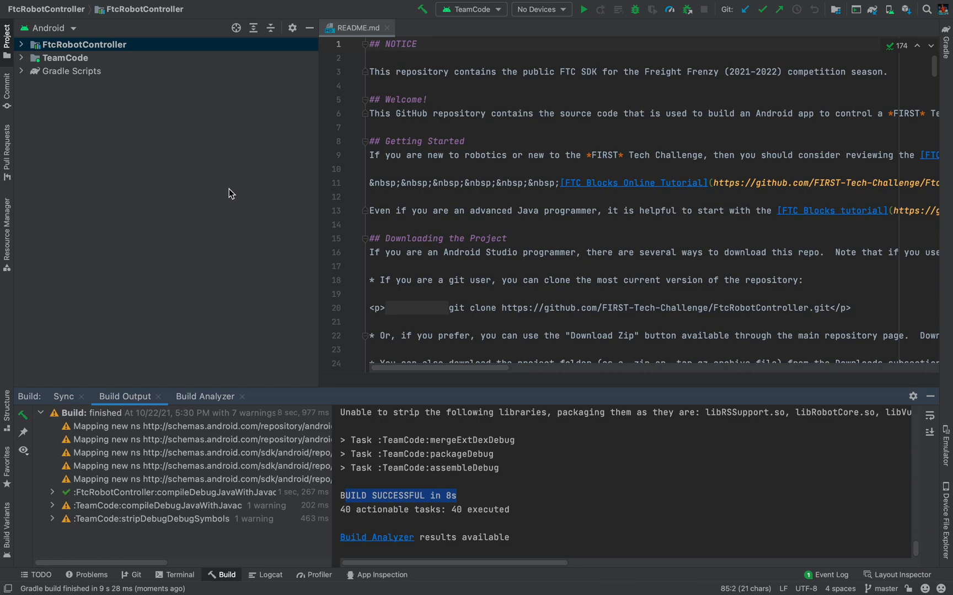
key(ctrl+Left)
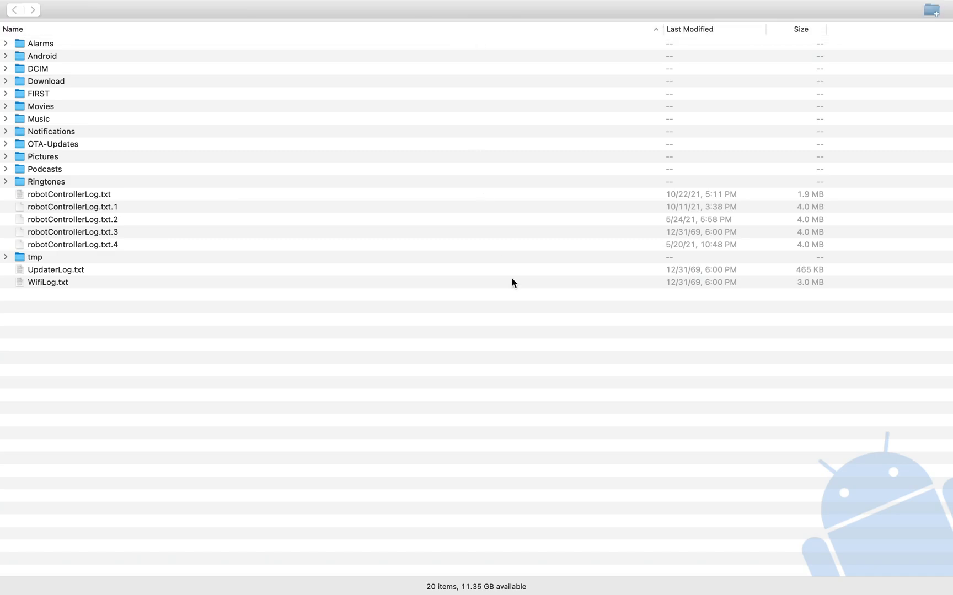
- Return from Android File Transfer to Android Studio with the successful build output
key(ctrl+Right)
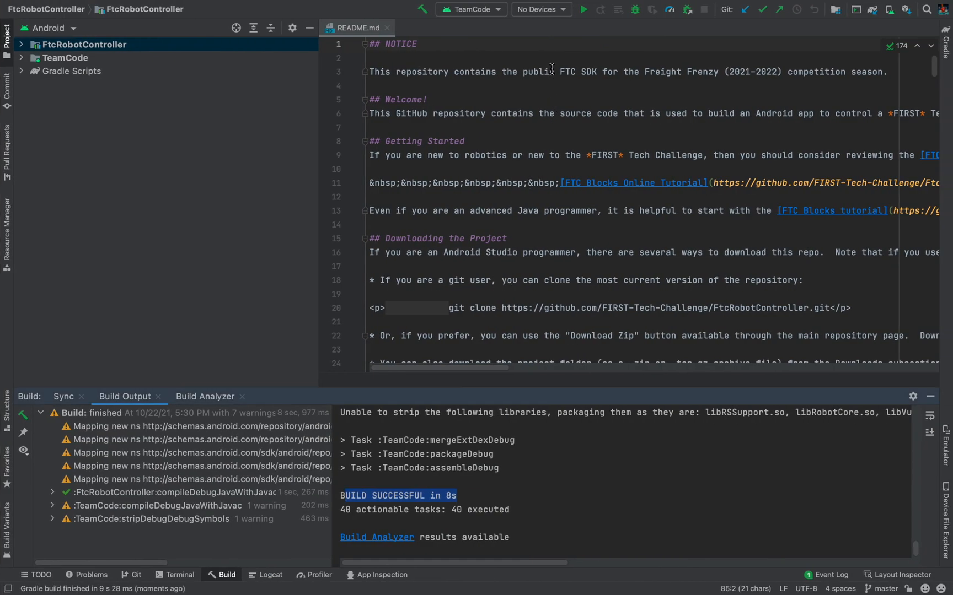
click(545, 13)
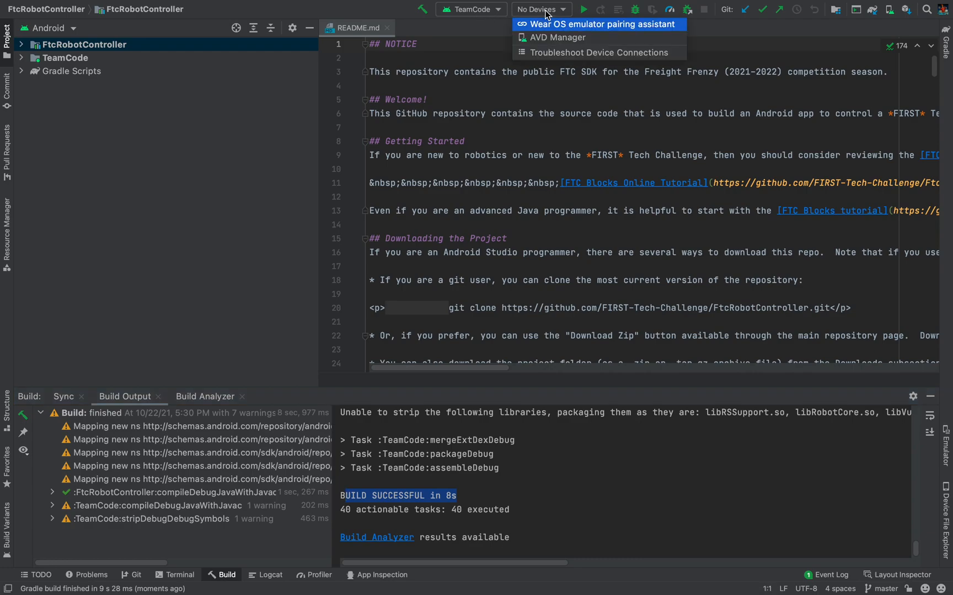
click(583, 53)
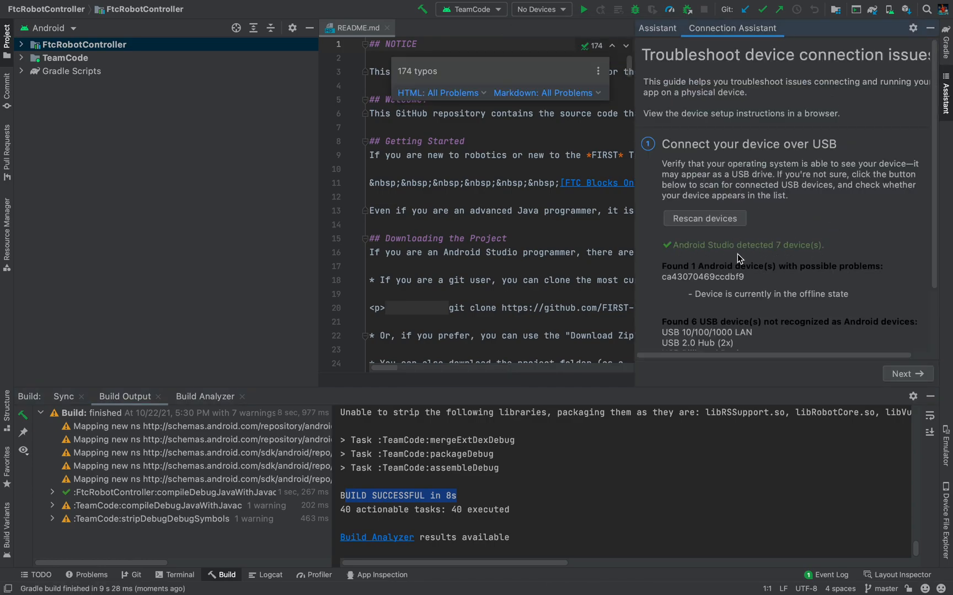
scroll(747, 273, down, 5)
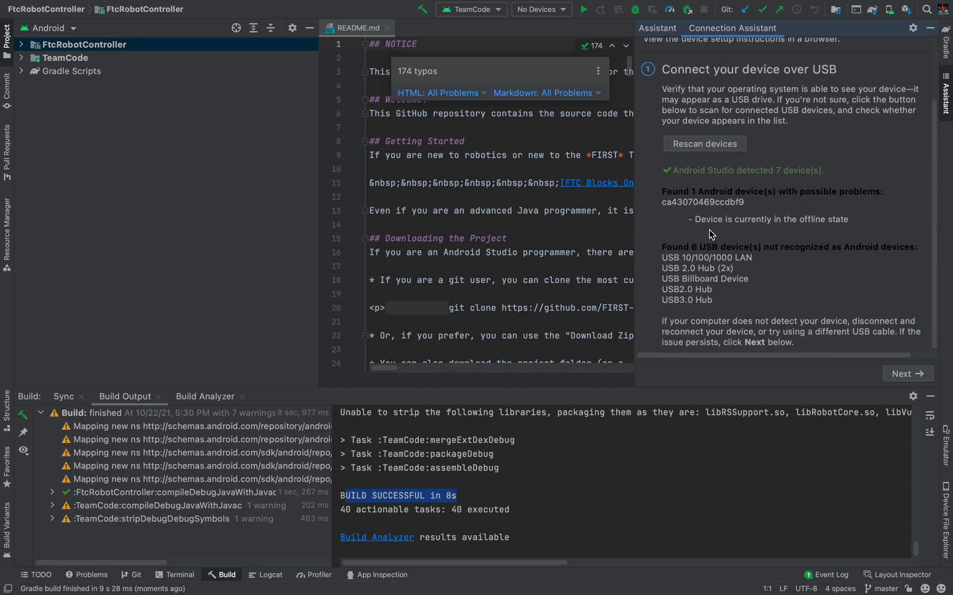
scroll(715, 148, up, 5)
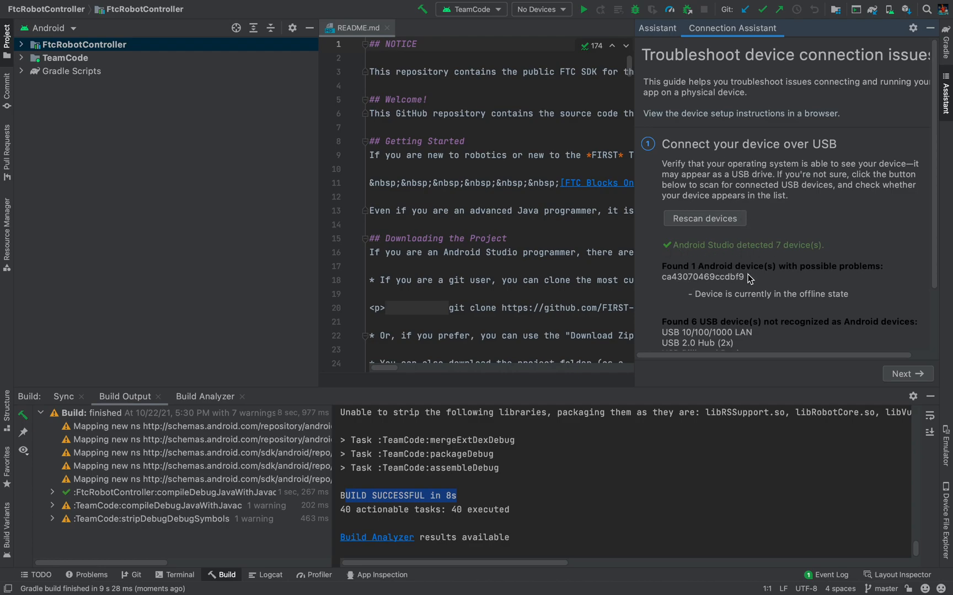
drag(663, 280, 777, 276)
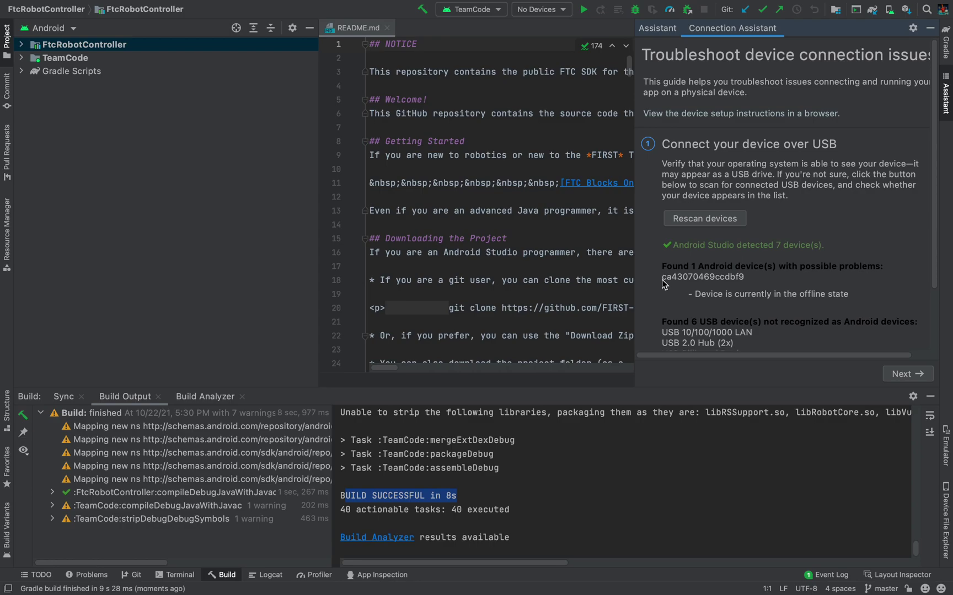
click(776, 276)
scroll(775, 275, down, 2)
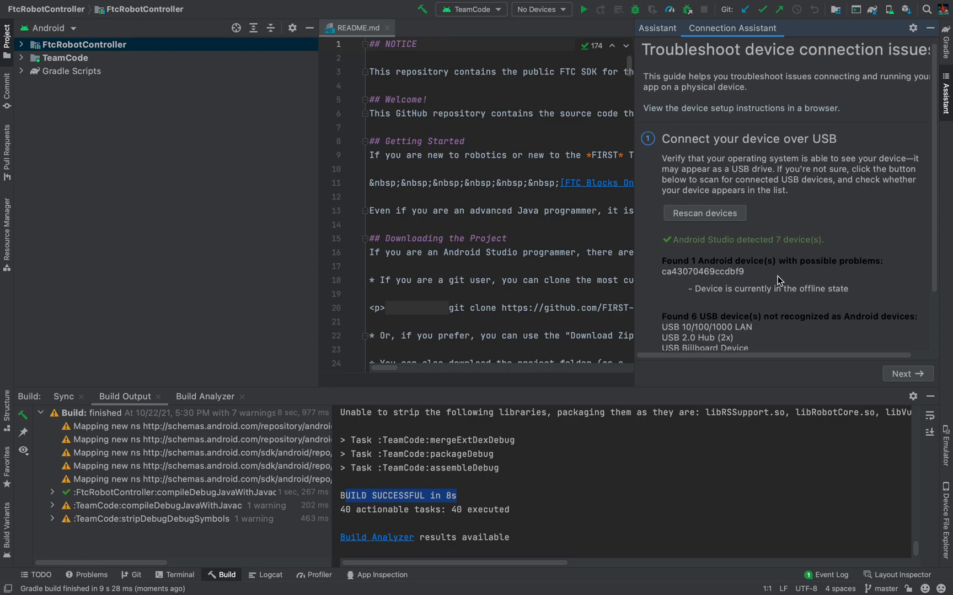
mouse_move(697, 267)
mouse_down()
mouse_move(846, 268)
mouse_move(663, 251)
mouse_up()
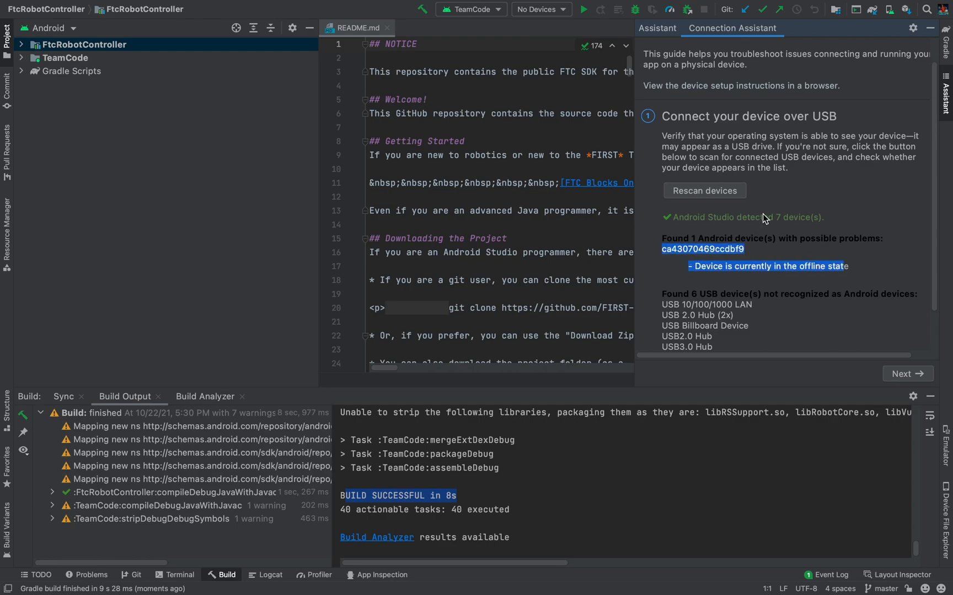
click(789, 224)
click(916, 375)
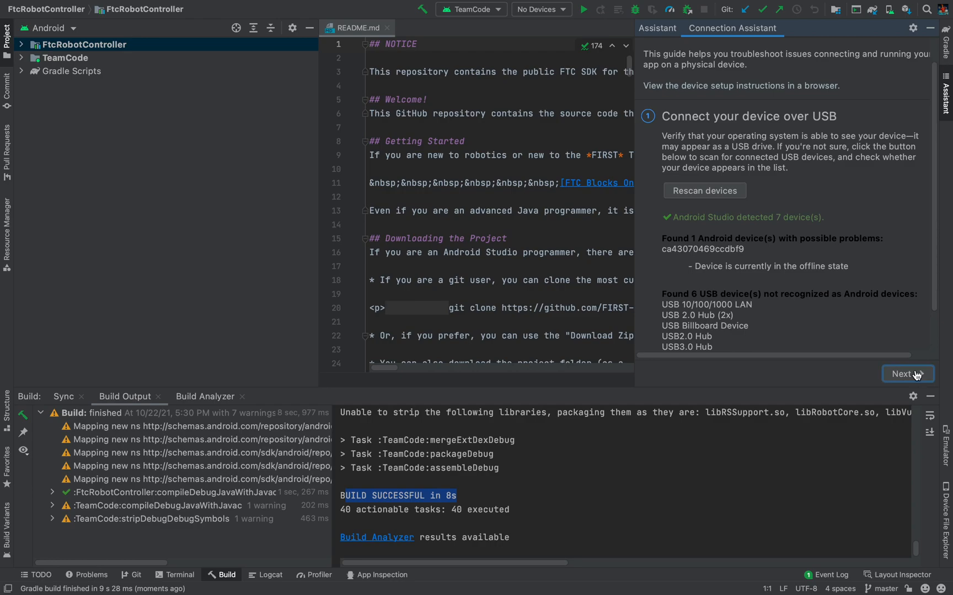
scroll(780, 254, down, 5)
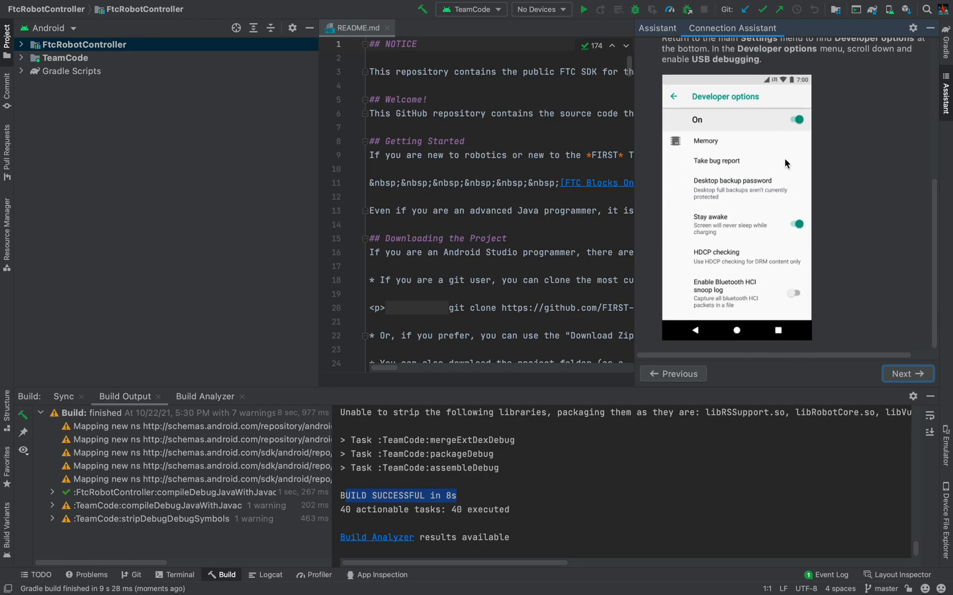
scroll(769, 185, up, 1)
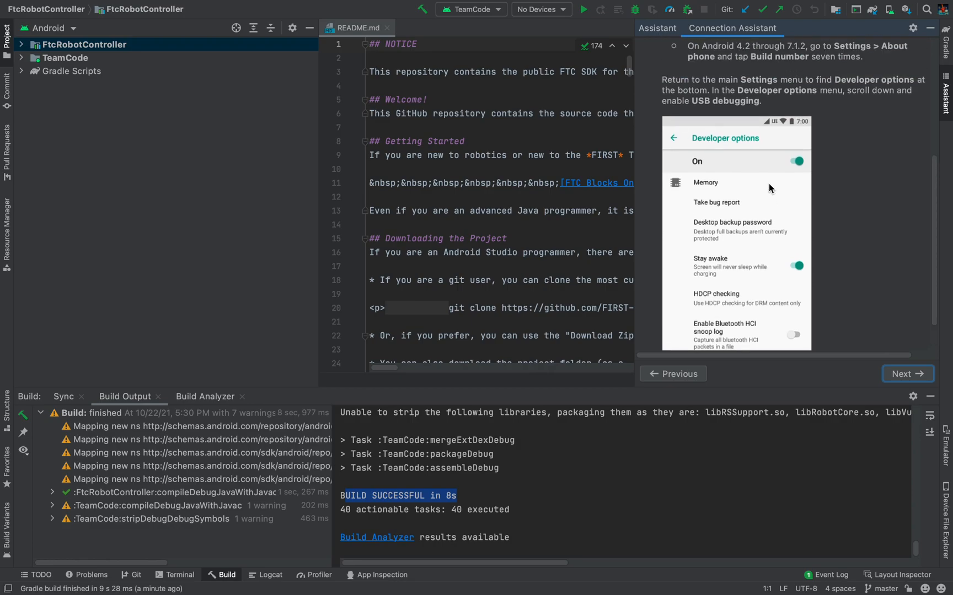
click(906, 374)
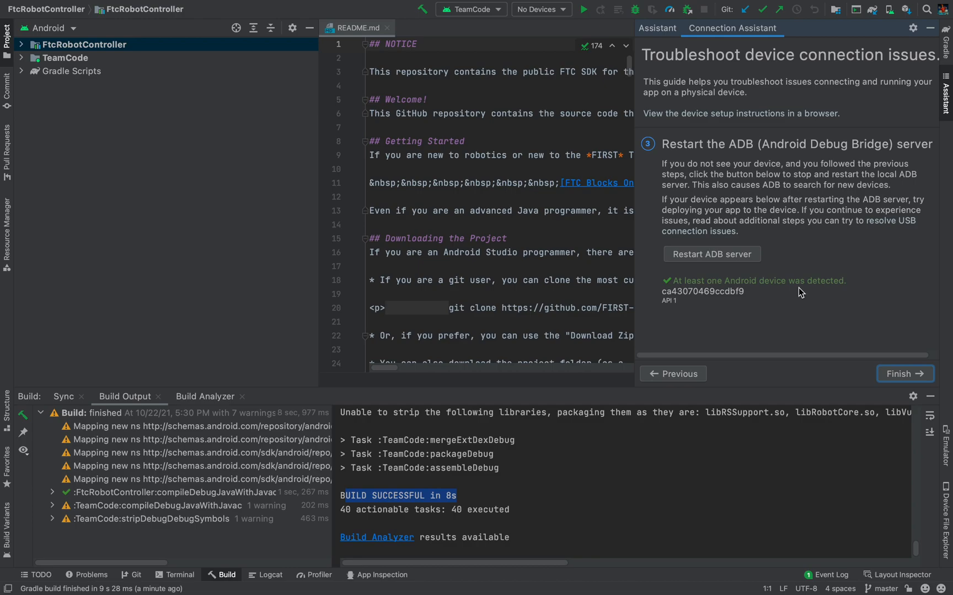
click(902, 374)
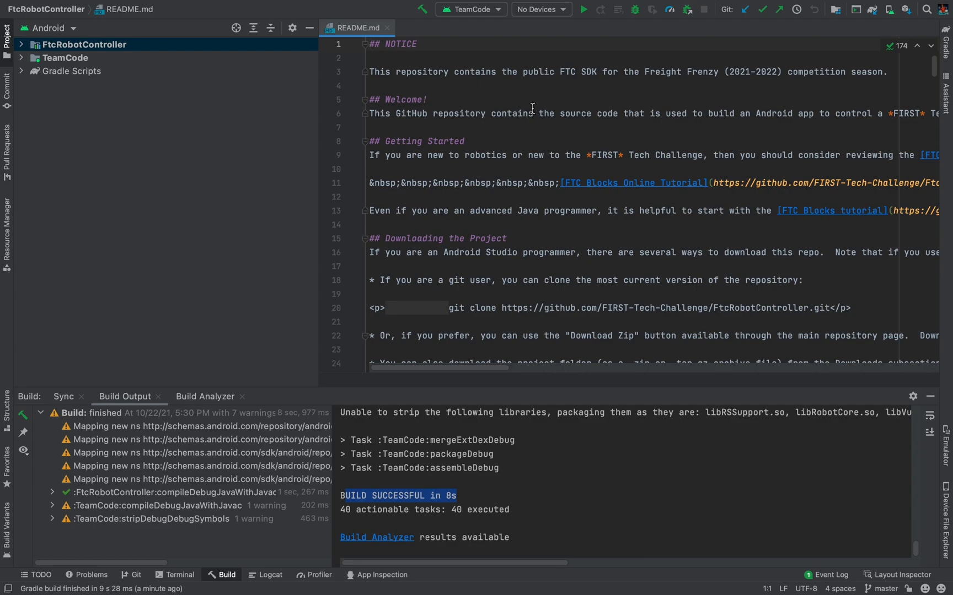
- Run Troubleshoot Device Connections and restart the ADB server so the REV Robotics Control Hub v1.0 is detected
click(543, 10)
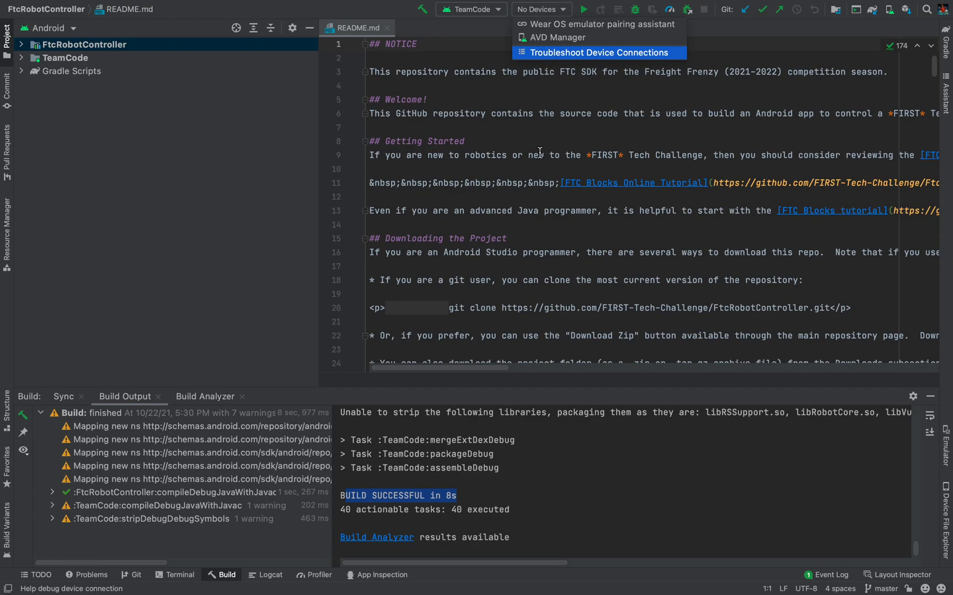
click(589, 53)
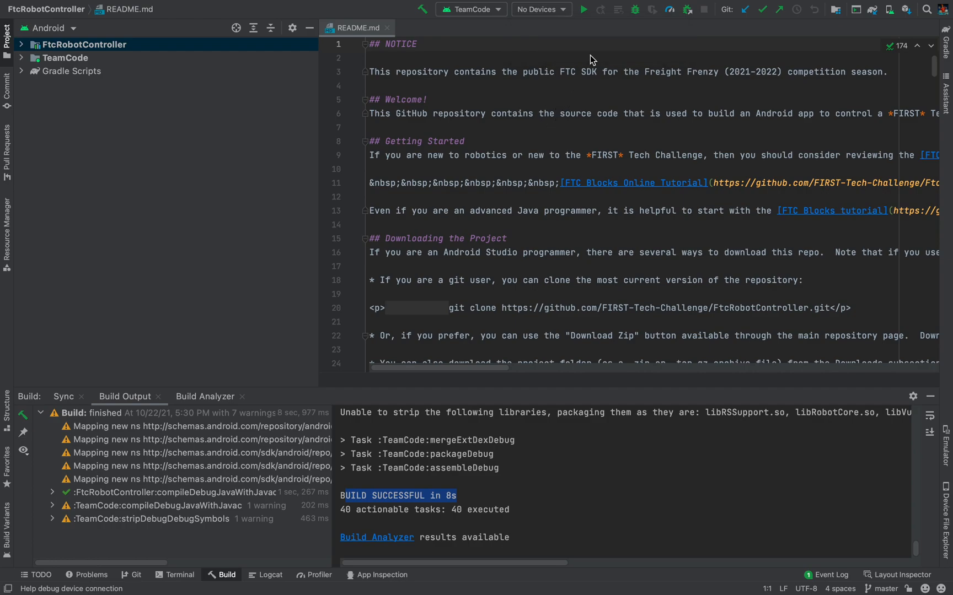
scroll(773, 258, down, 3)
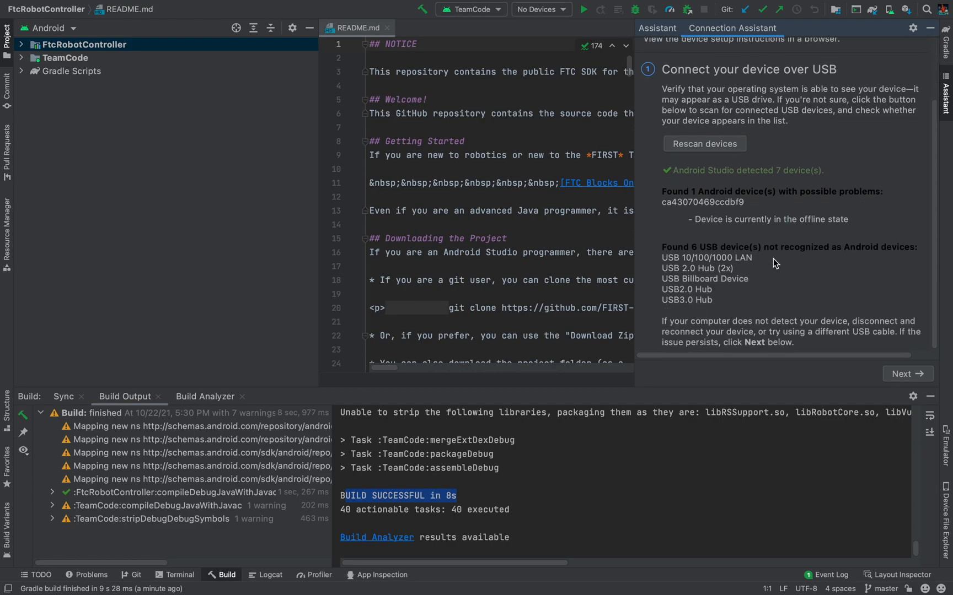
click(904, 374)
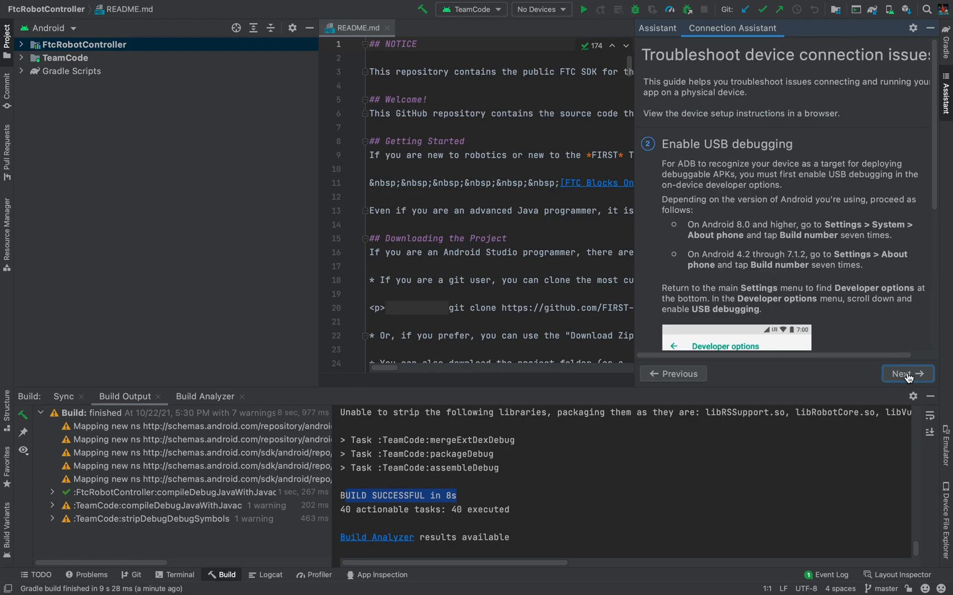
click(905, 375)
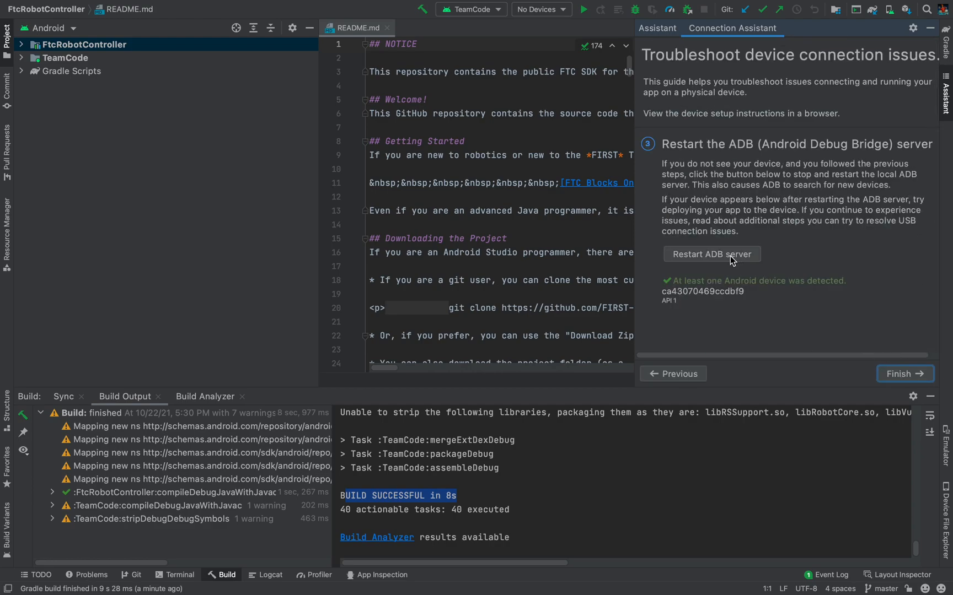
click(708, 257)
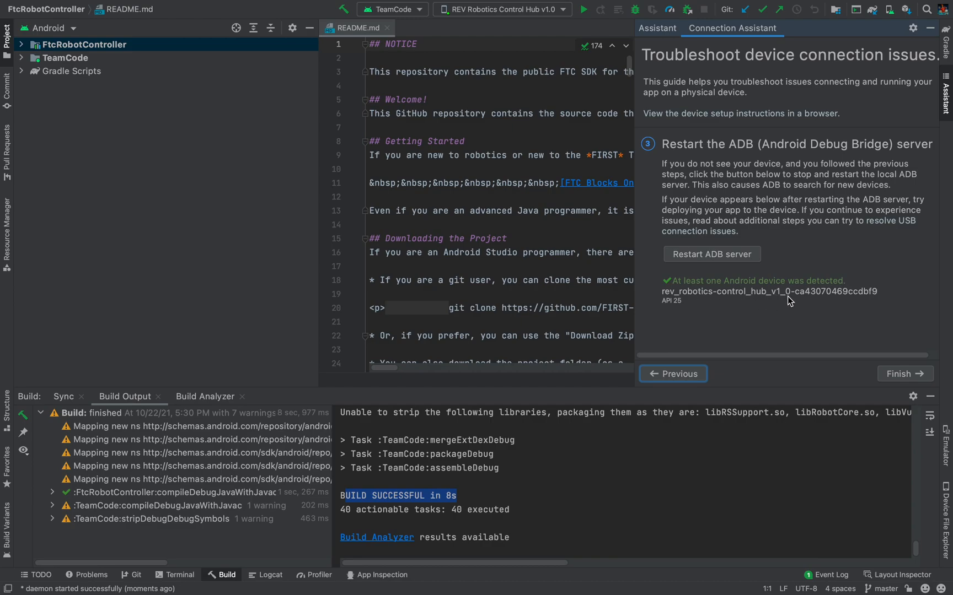
click(904, 374)
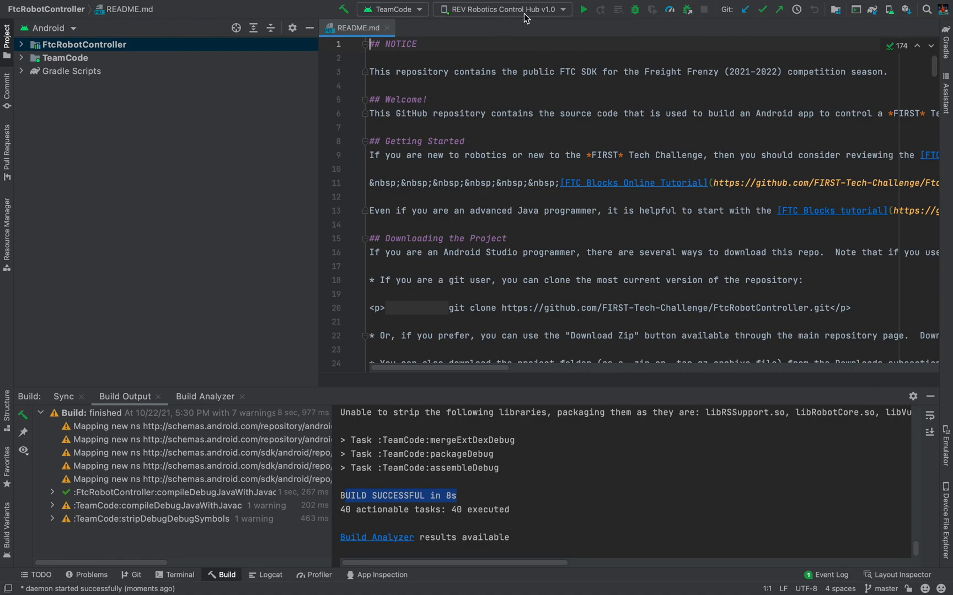
- Run TeamCode on the REV Robotics Control Hub v1.0, starting the Gradle assembleDebug build
click(675, 497)
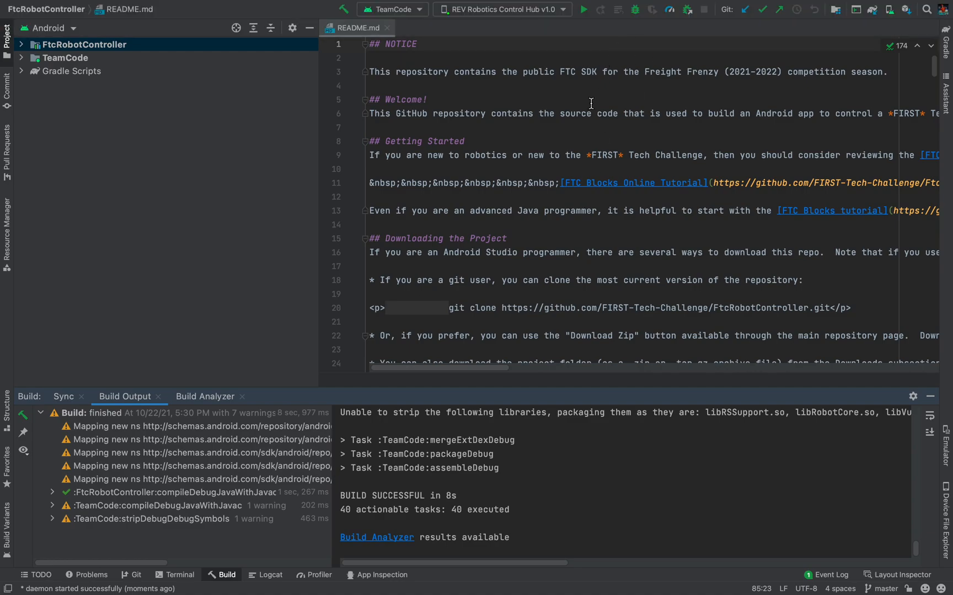
click(583, 13)
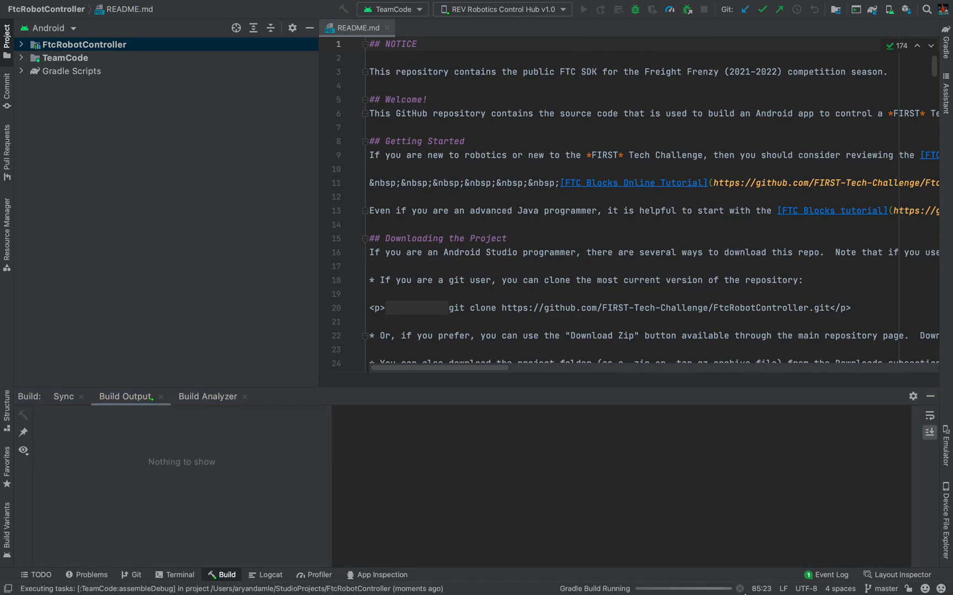